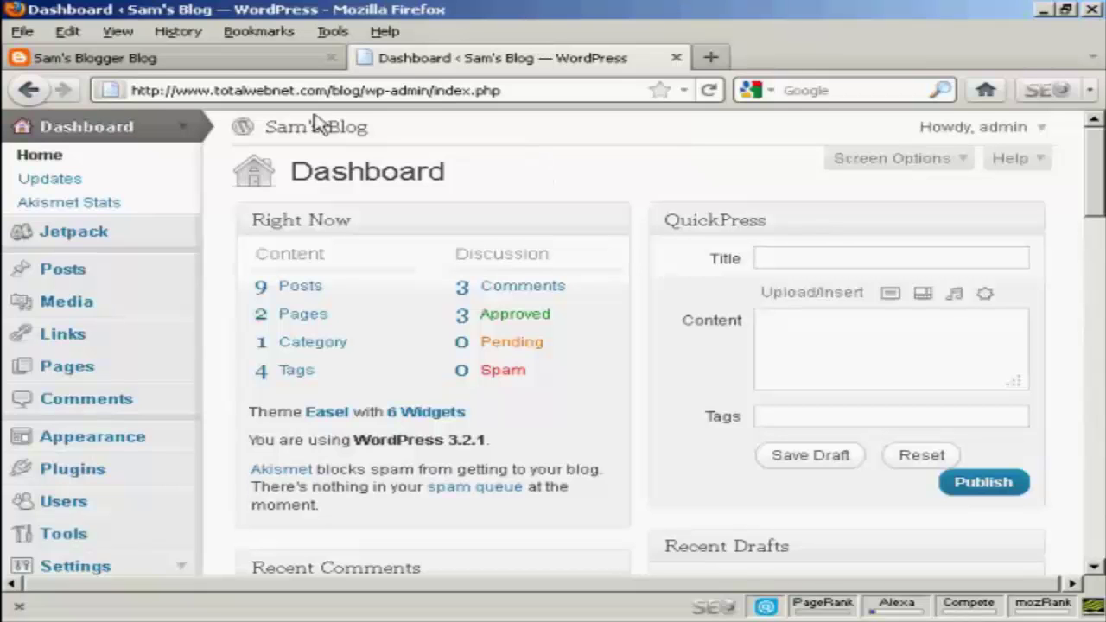
# Step: Check the original Blogger post, then go to WordPress's Tools > Import page
pyautogui.click(221, 65)
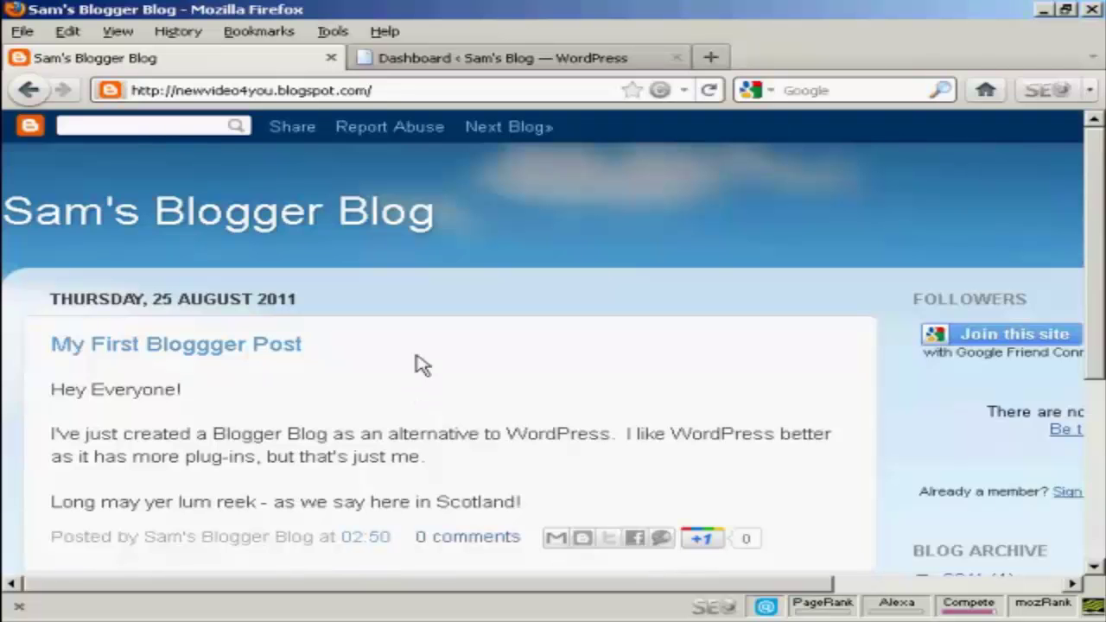
pyautogui.click(522, 61)
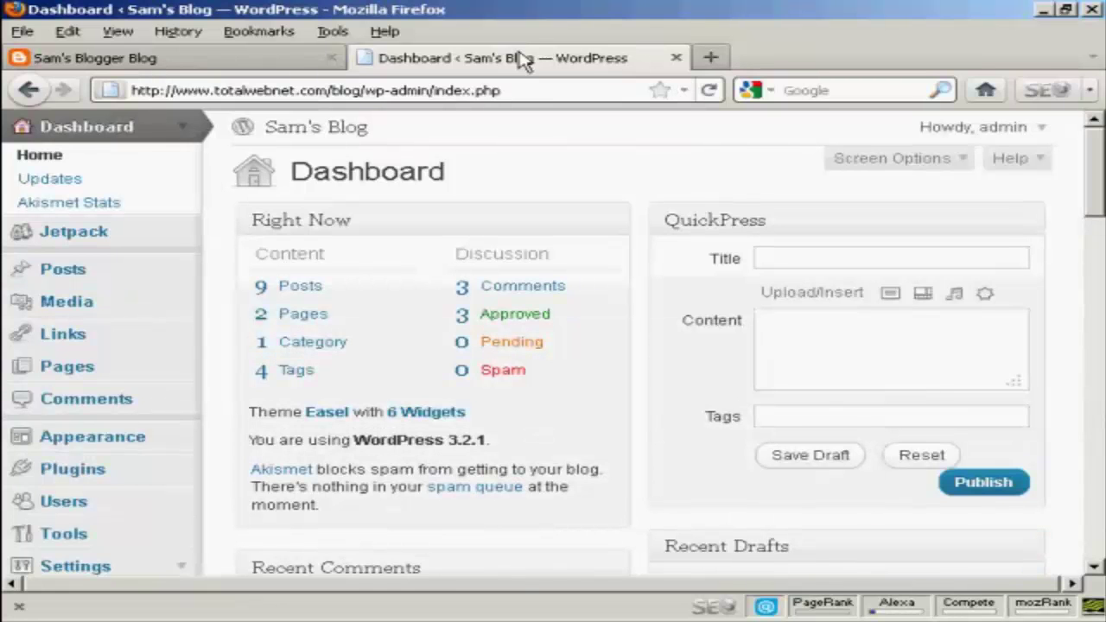
pyautogui.click(73, 542)
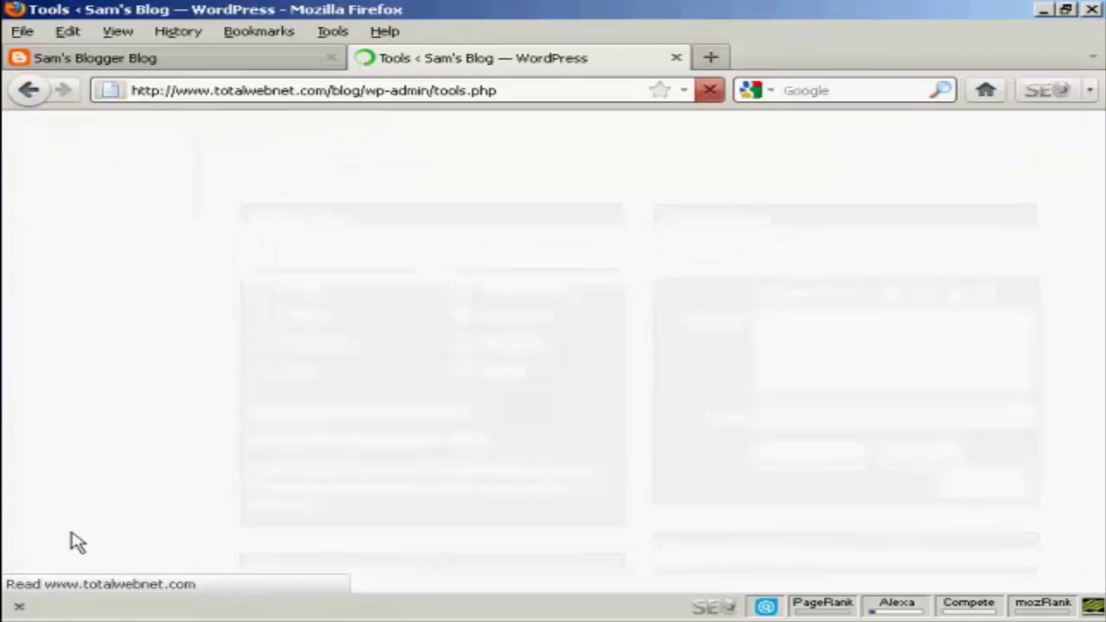
pyautogui.click(53, 525)
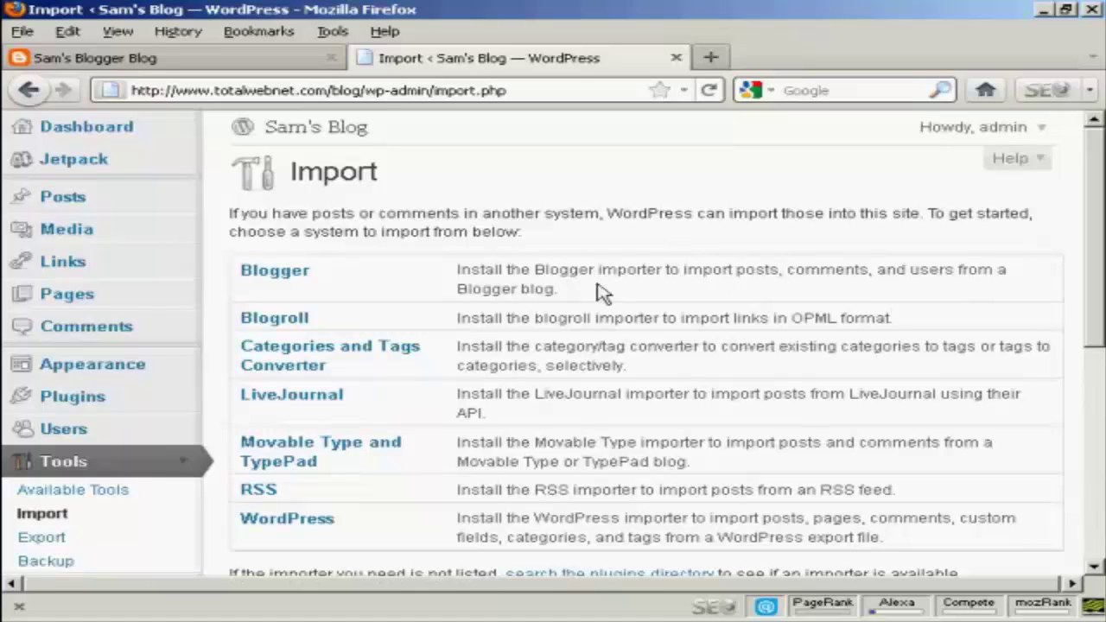
pyautogui.click(275, 270)
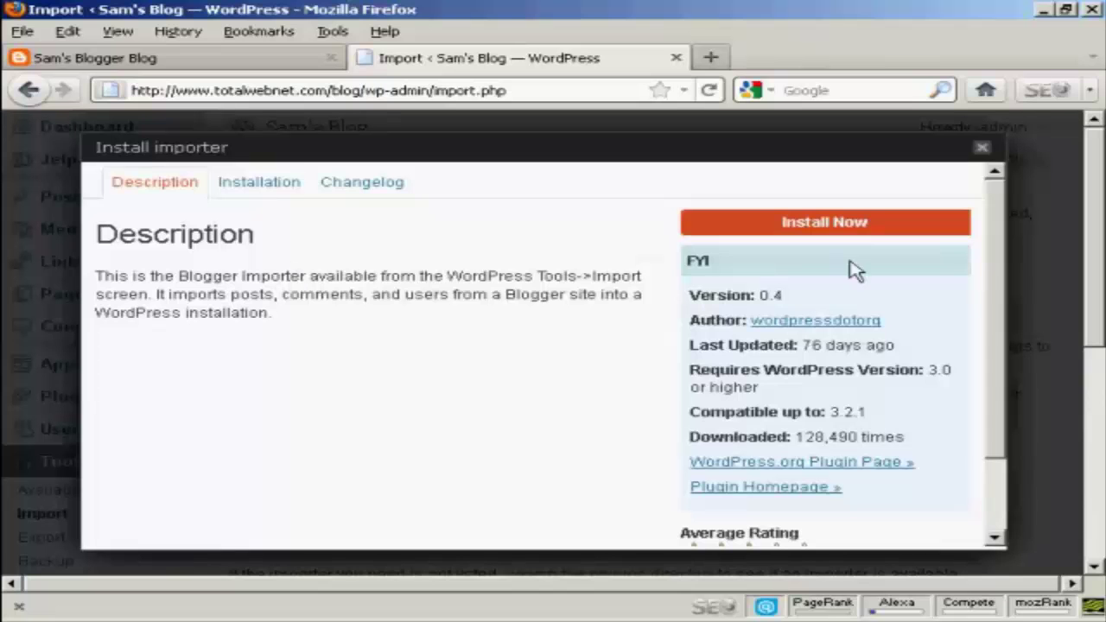
pyautogui.scroll(-1, 1005, 314)
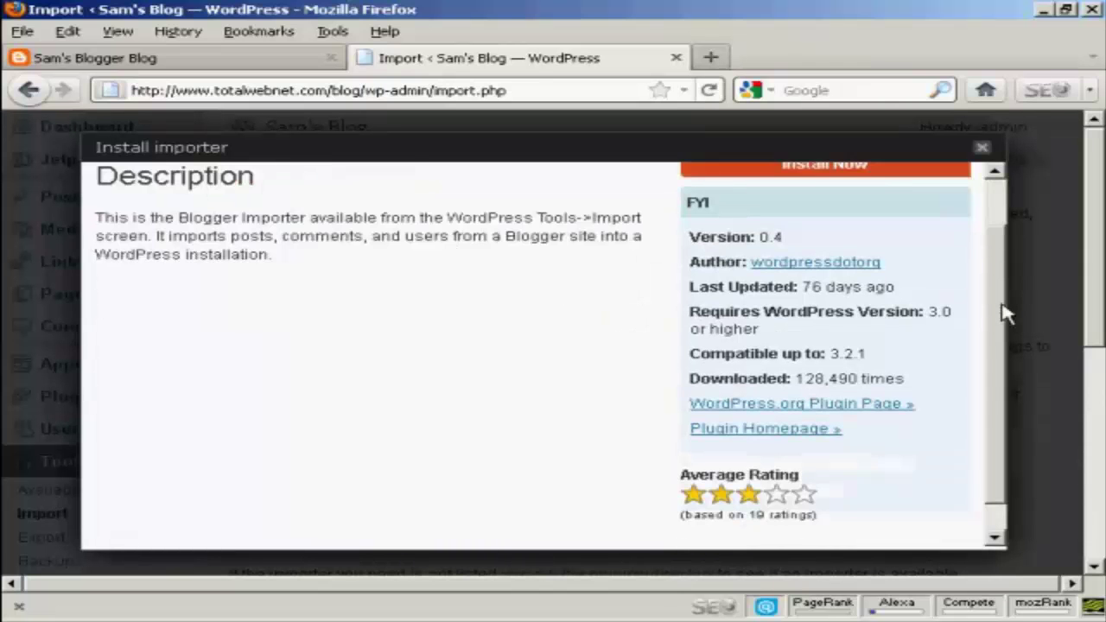
pyautogui.scroll(-1, 993, 335)
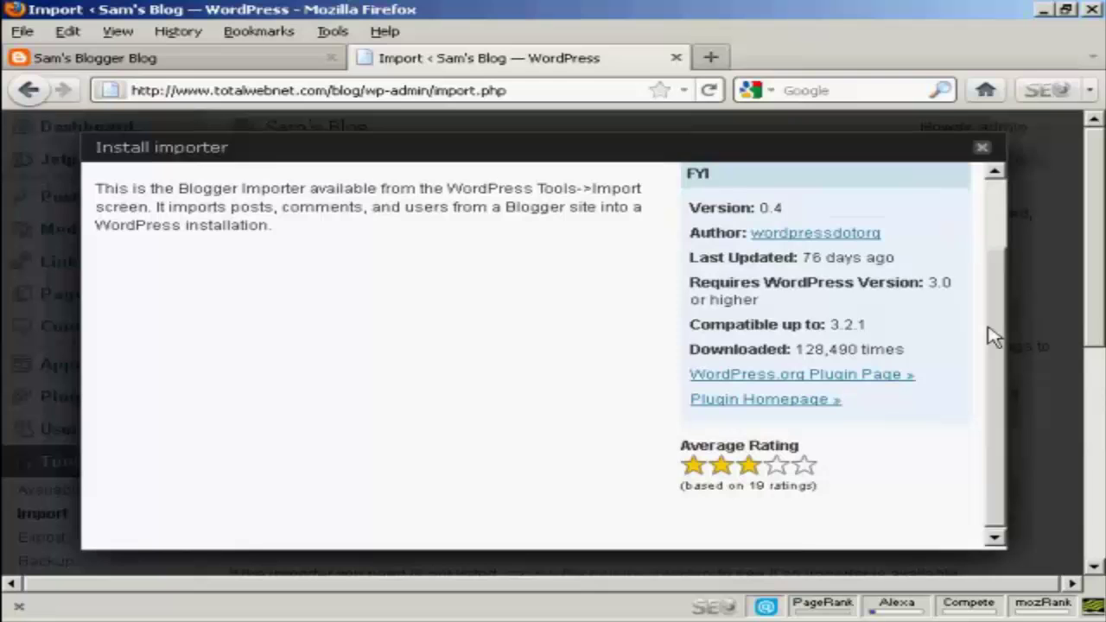
pyautogui.scroll(2, 994, 267)
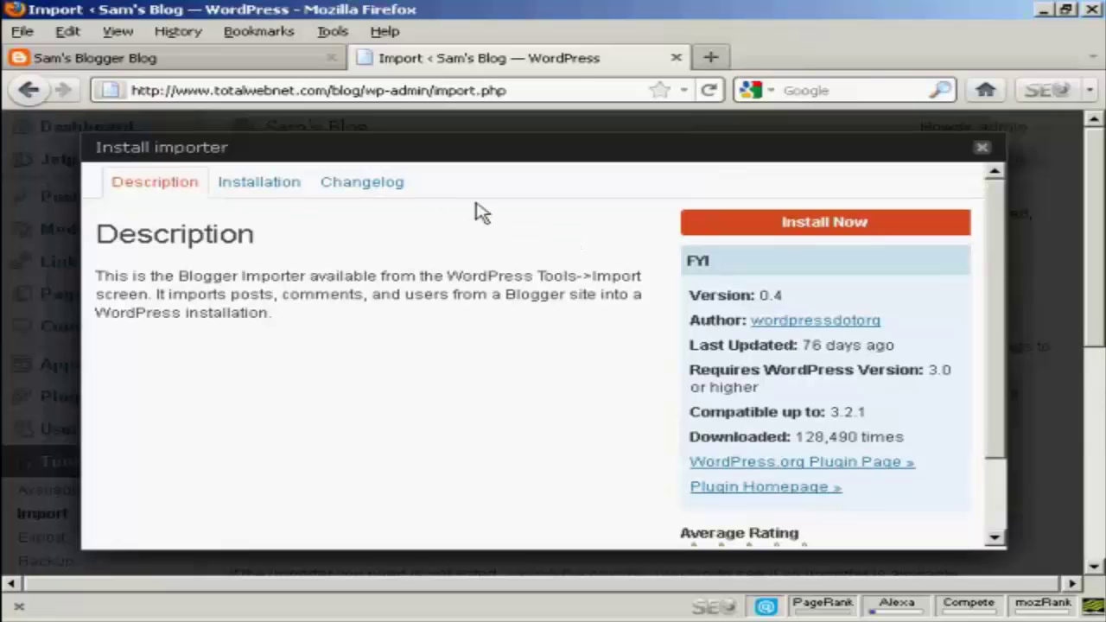
pyautogui.click(981, 149)
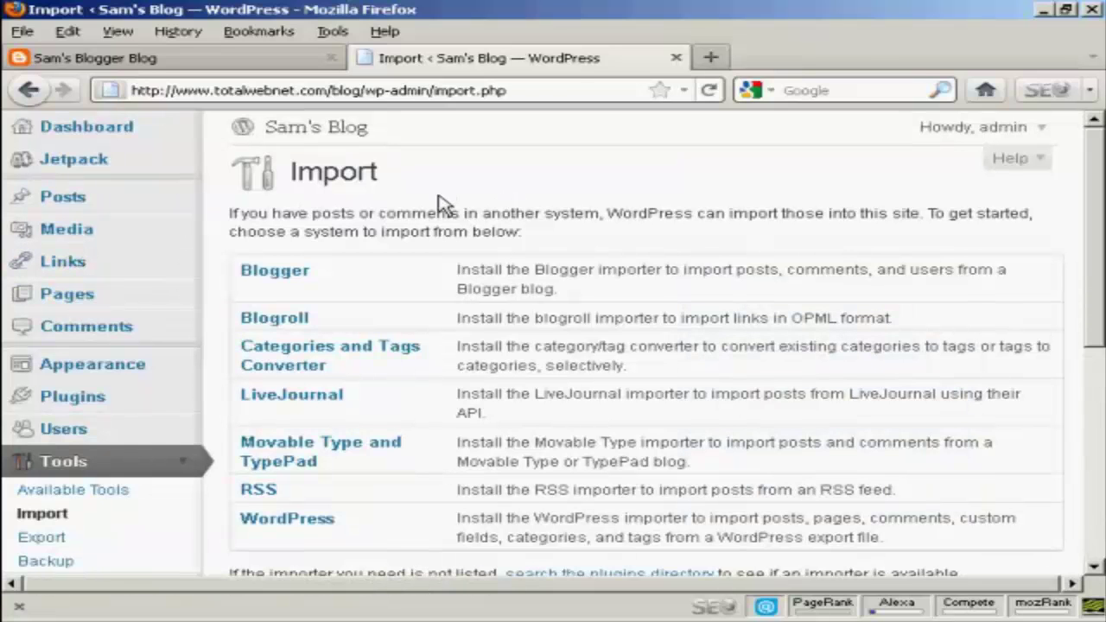
pyautogui.click(80, 400)
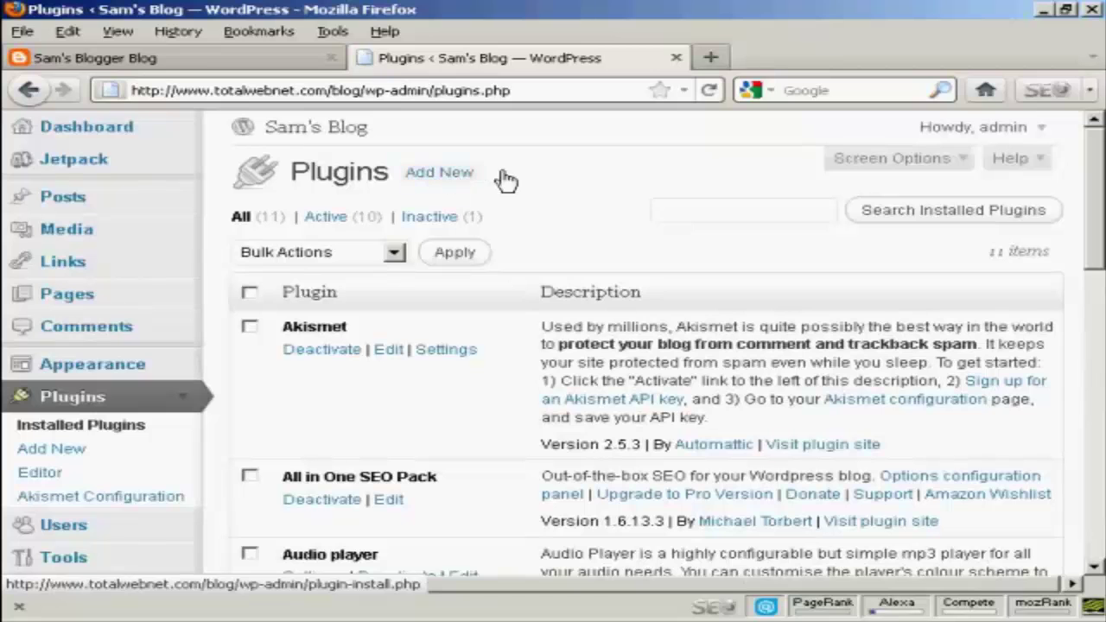
# Step: Search the WordPress plugin directory for 'import blogger' from Plugins > Add New
pyautogui.click(451, 179)
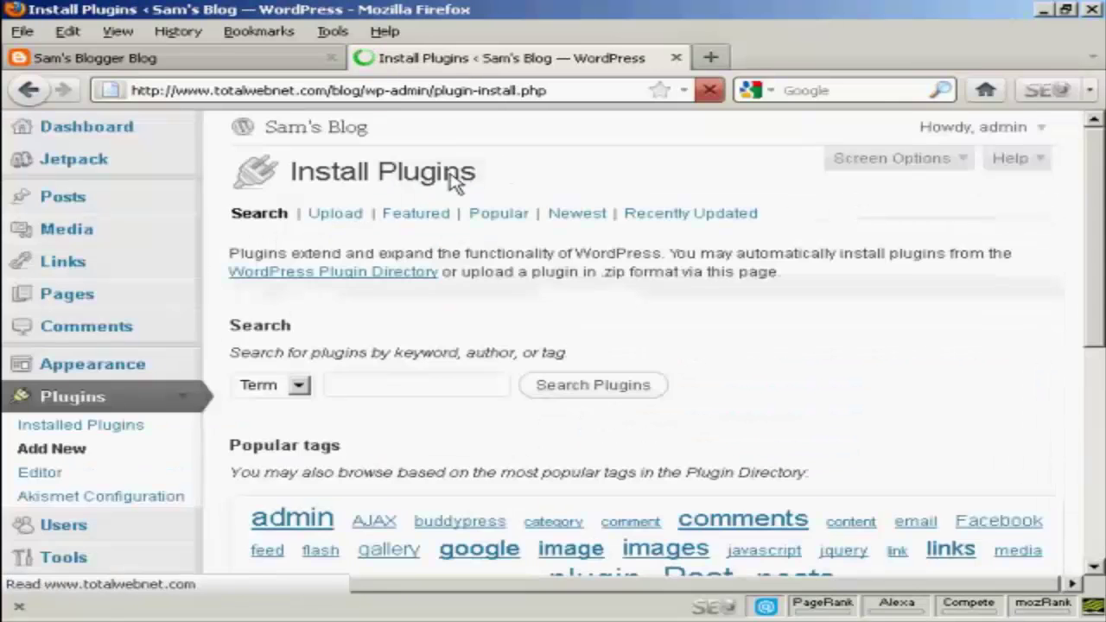
pyautogui.click(384, 385)
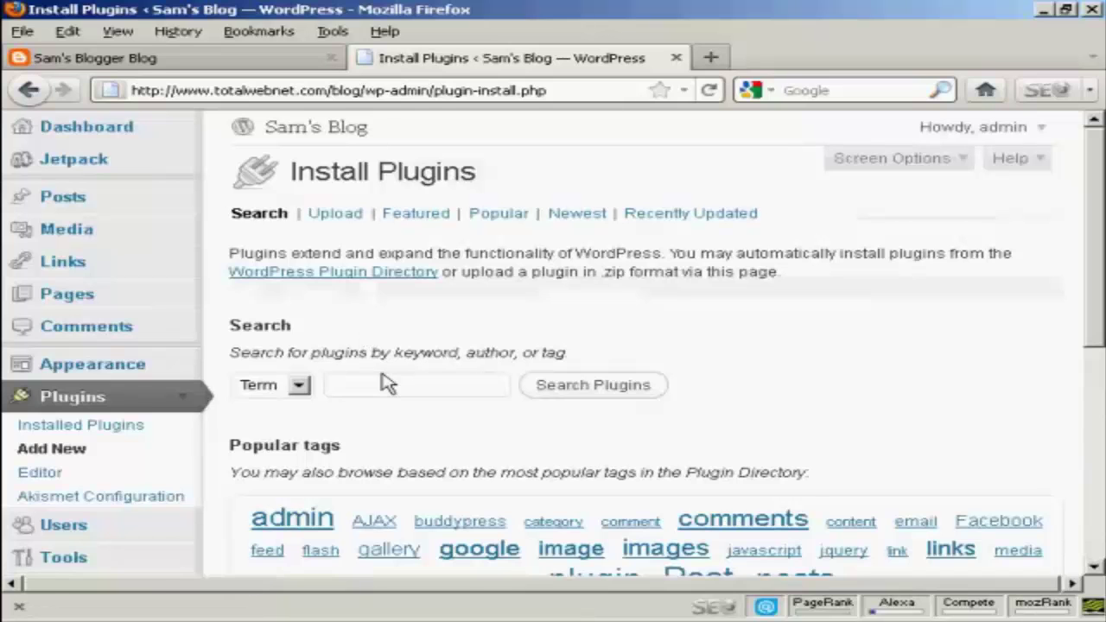
pyautogui.write('import blogger')
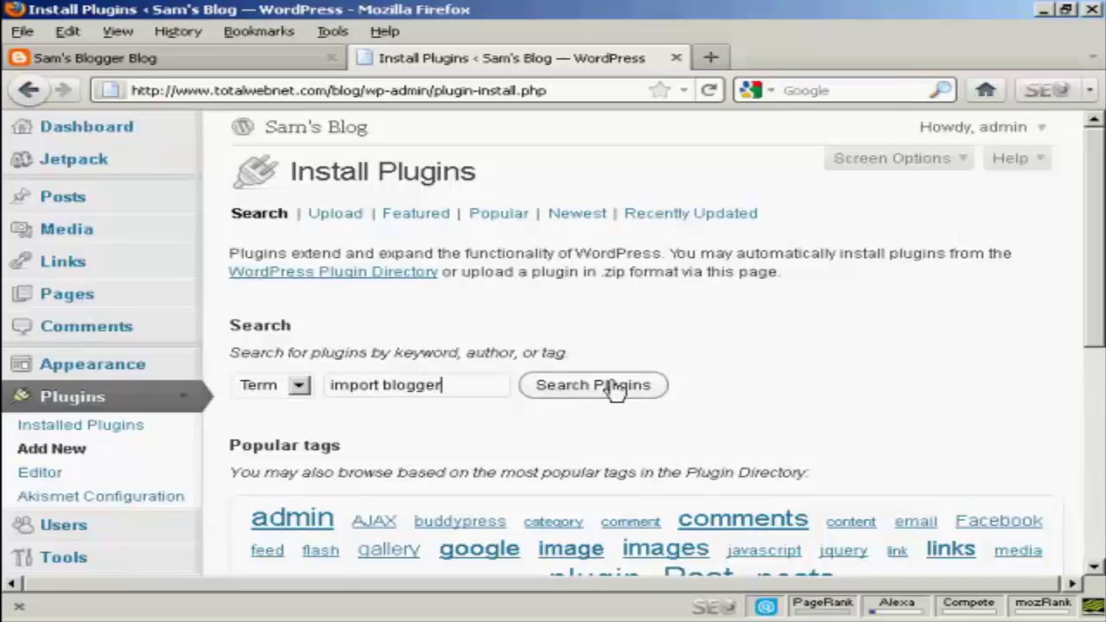
pyautogui.click(615, 391)
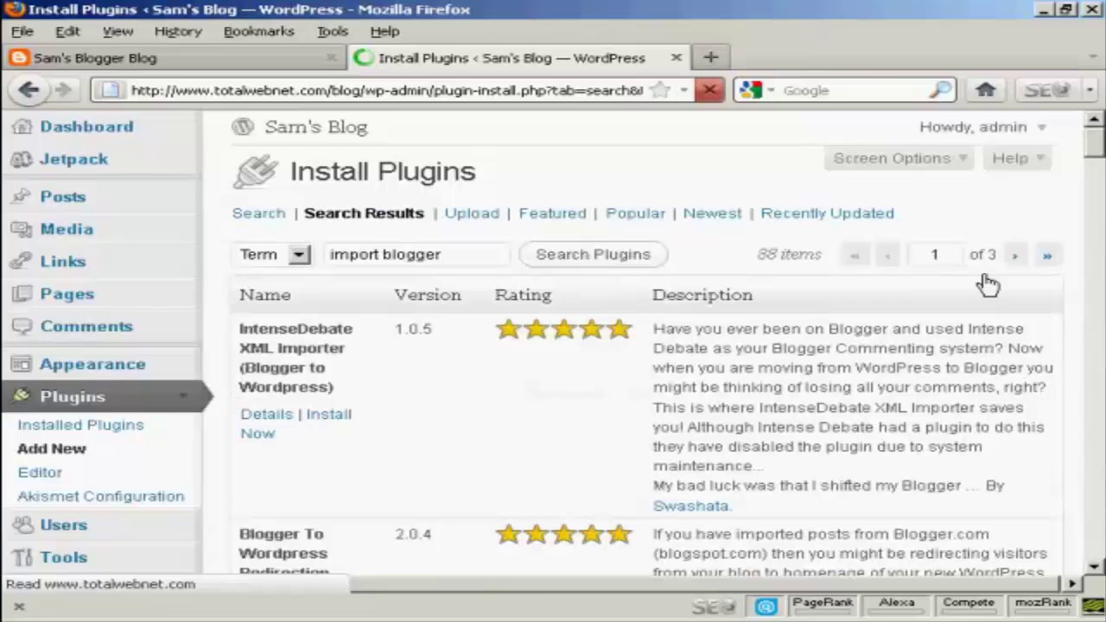
# Step: Install and activate Blogger Importer 0.4 from the results, then return to the Blogger tab
pyautogui.moveTo(1095, 153); pyautogui.dragTo(1097, 182)
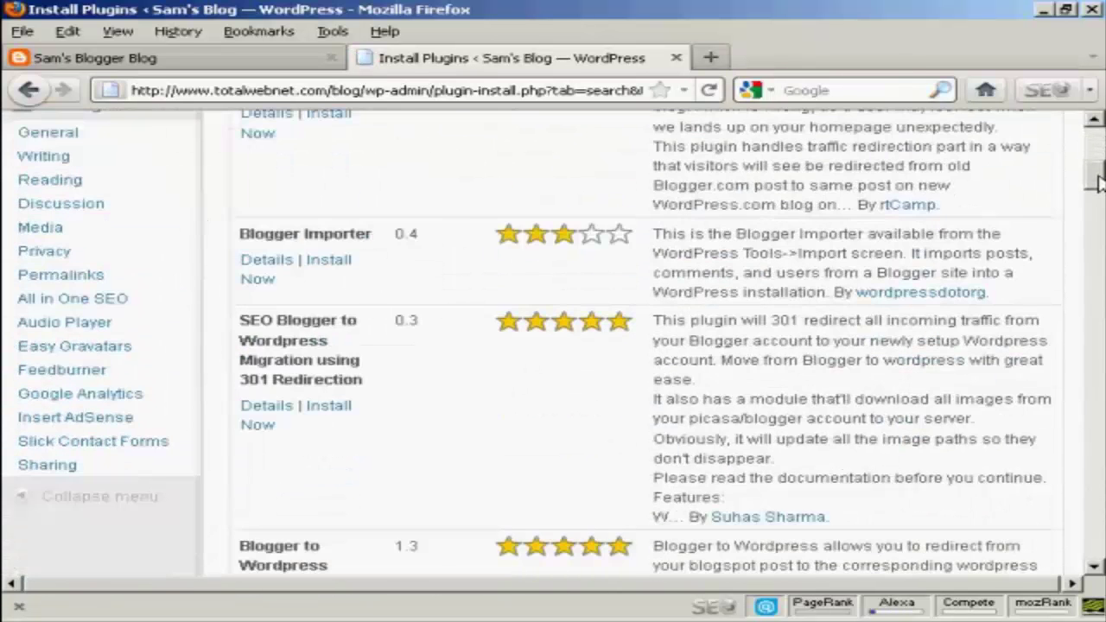
pyautogui.click(333, 262)
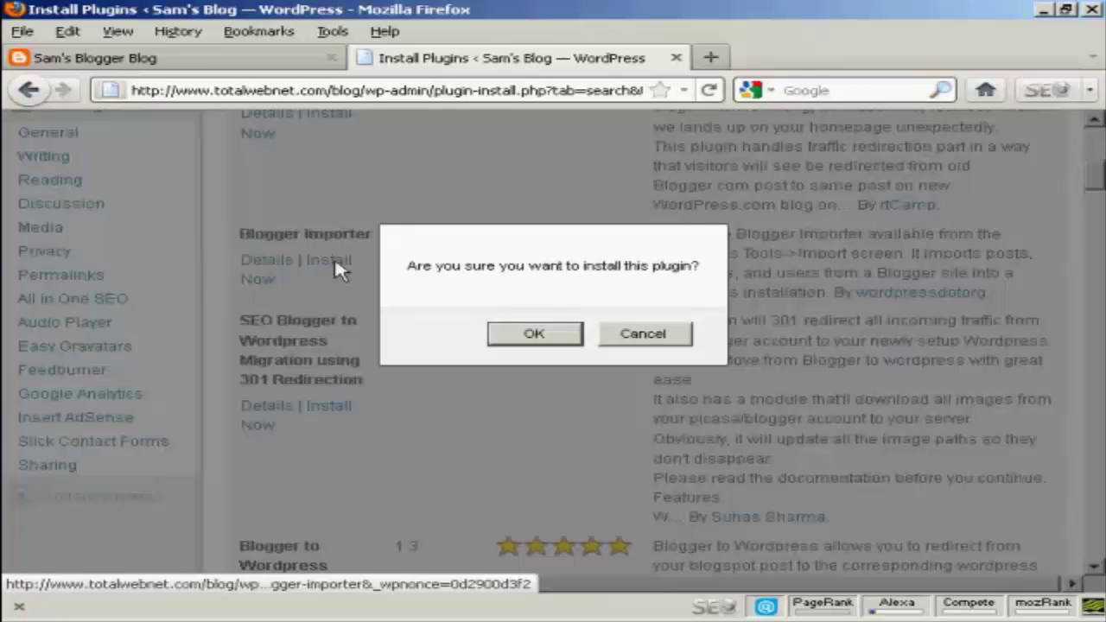
pyautogui.click(535, 335)
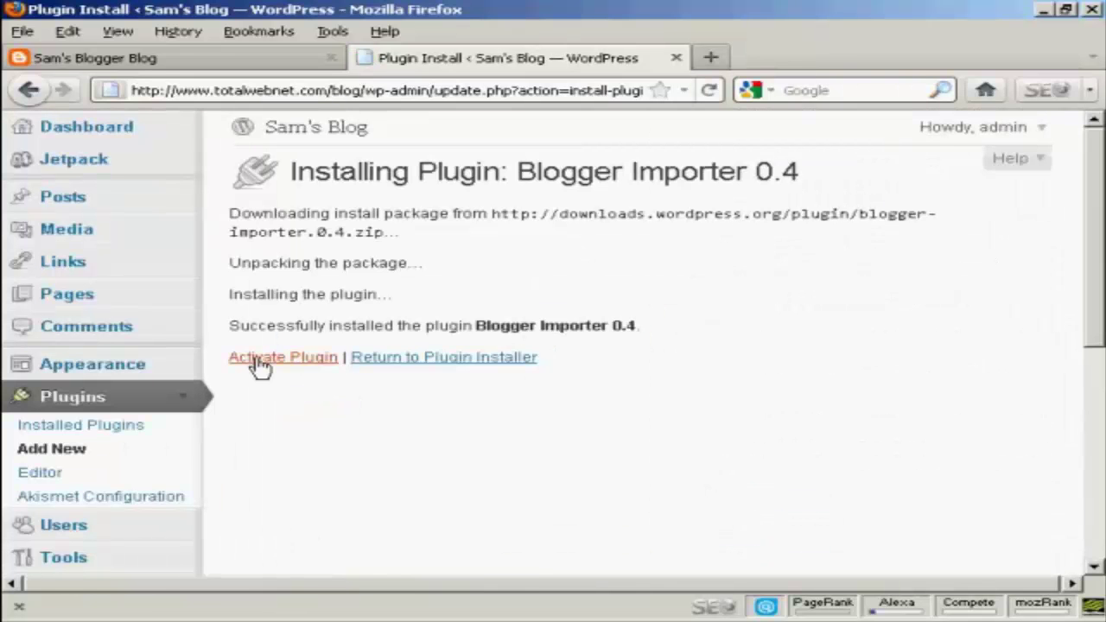
pyautogui.click(307, 367)
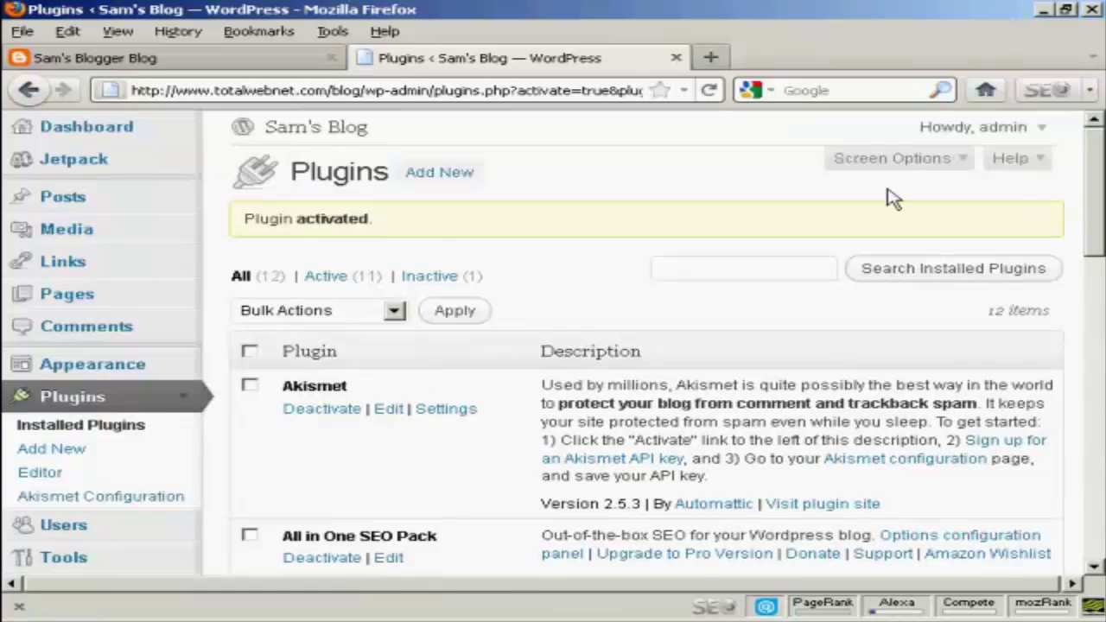
pyautogui.click(208, 65)
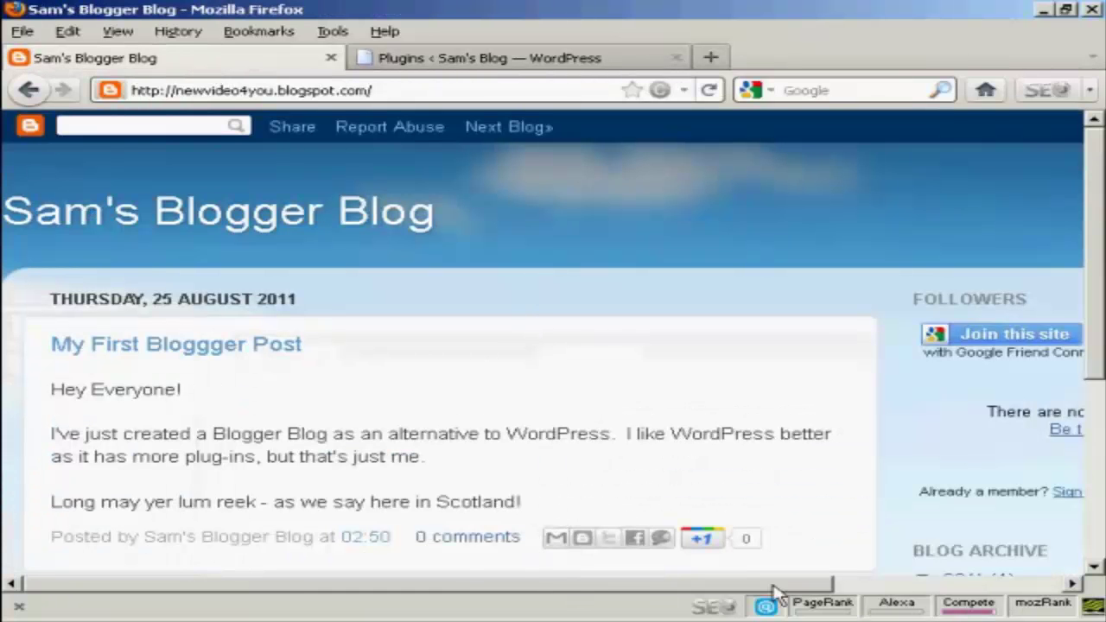
# Step: Sign in to Blogger with the saved Google account, dismiss the Template Designer notice, and return to WordPress Plugins
pyautogui.click(955, 590)
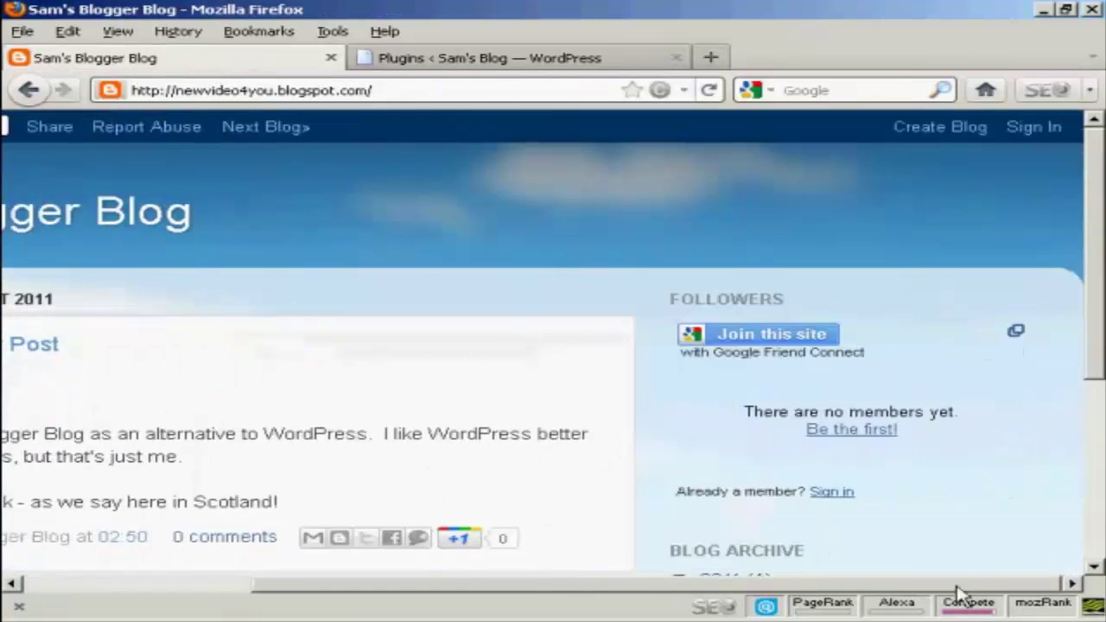
pyautogui.click(1030, 129)
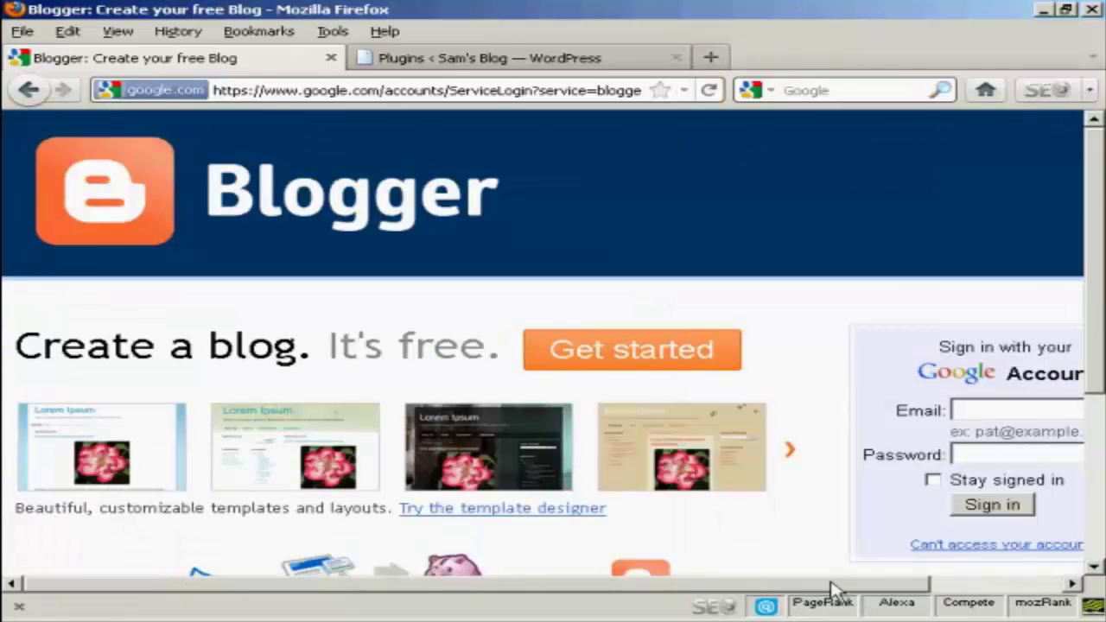
pyautogui.moveTo(834, 588); pyautogui.dragTo(1009, 587)
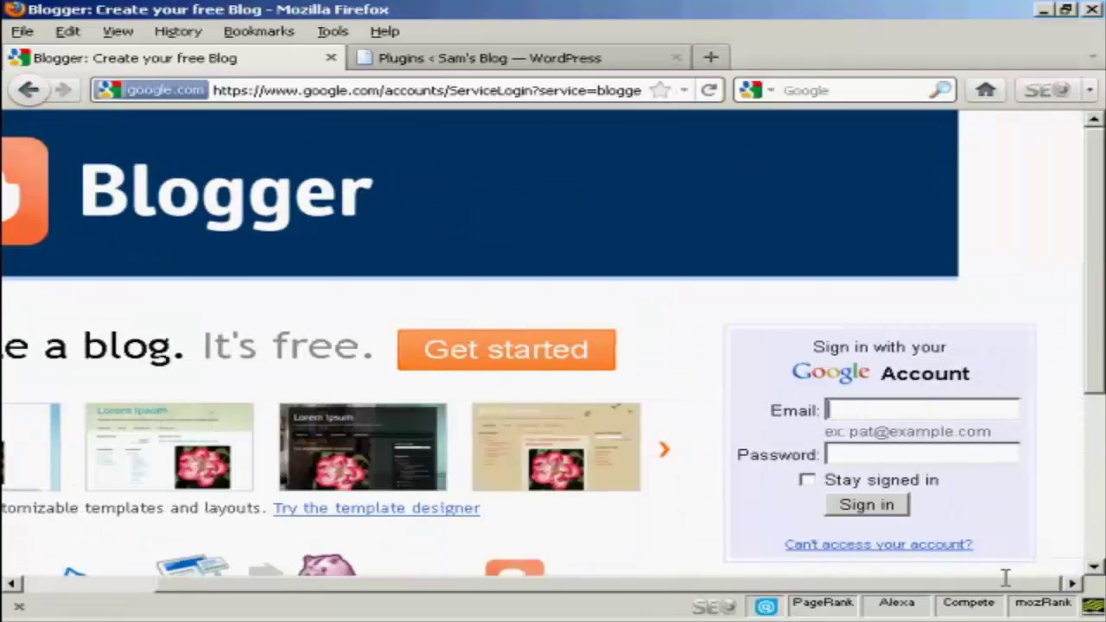
pyautogui.write('newvideo')
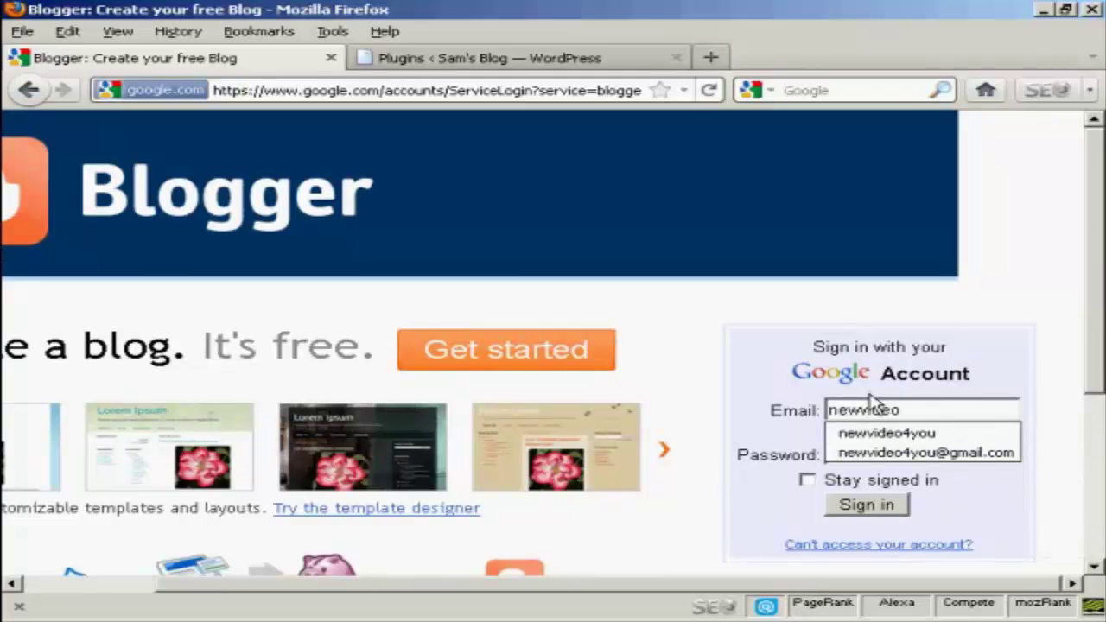
pyautogui.click(956, 451)
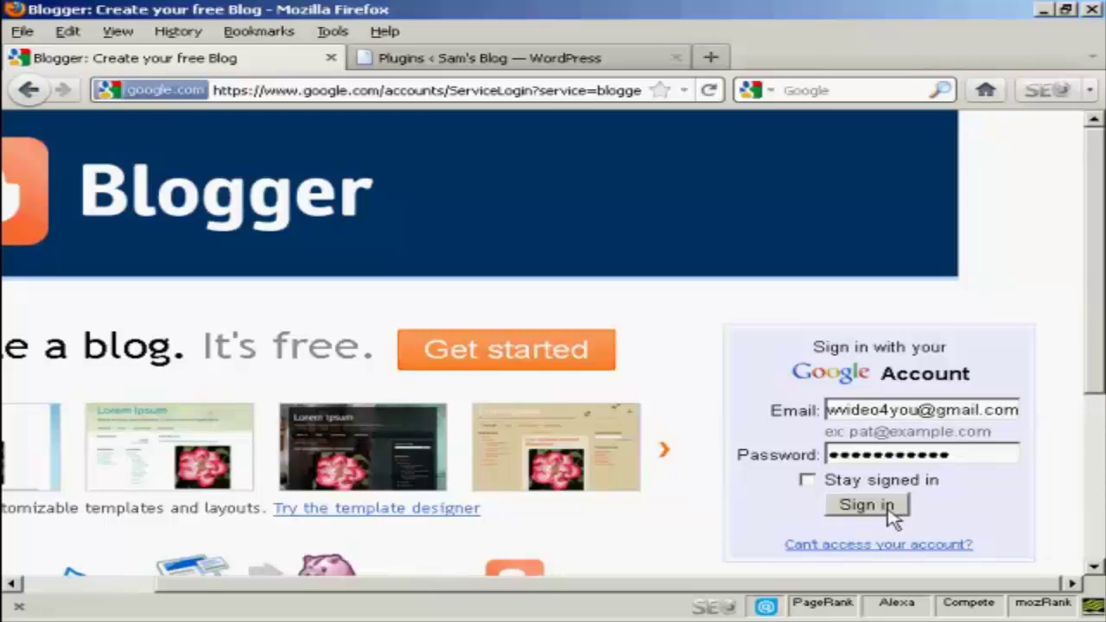
pyautogui.click(893, 511)
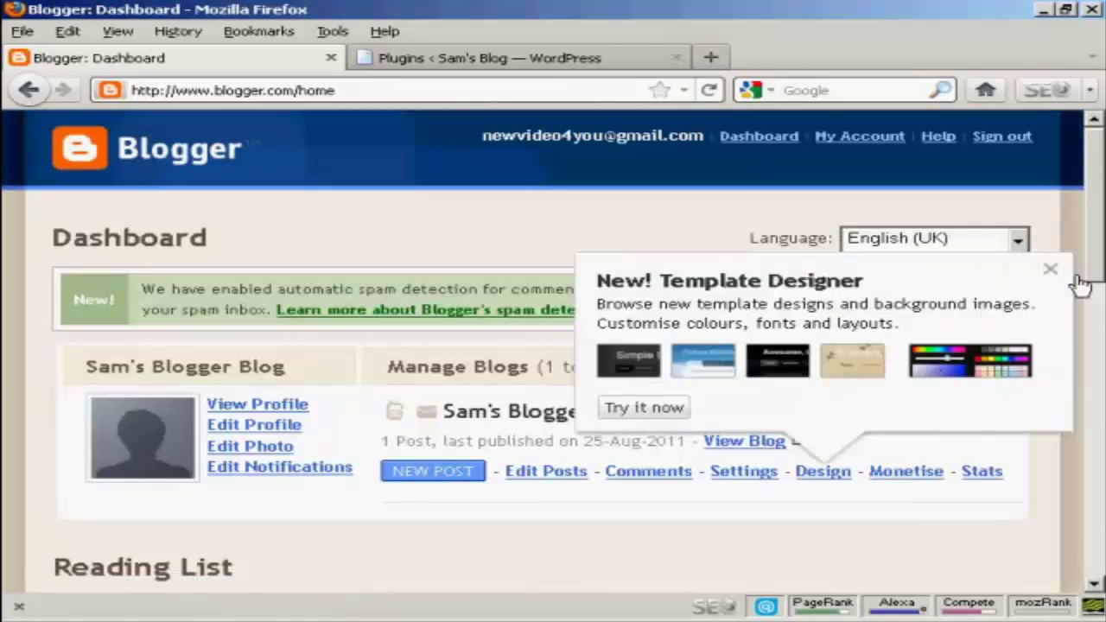
pyautogui.click(1050, 270)
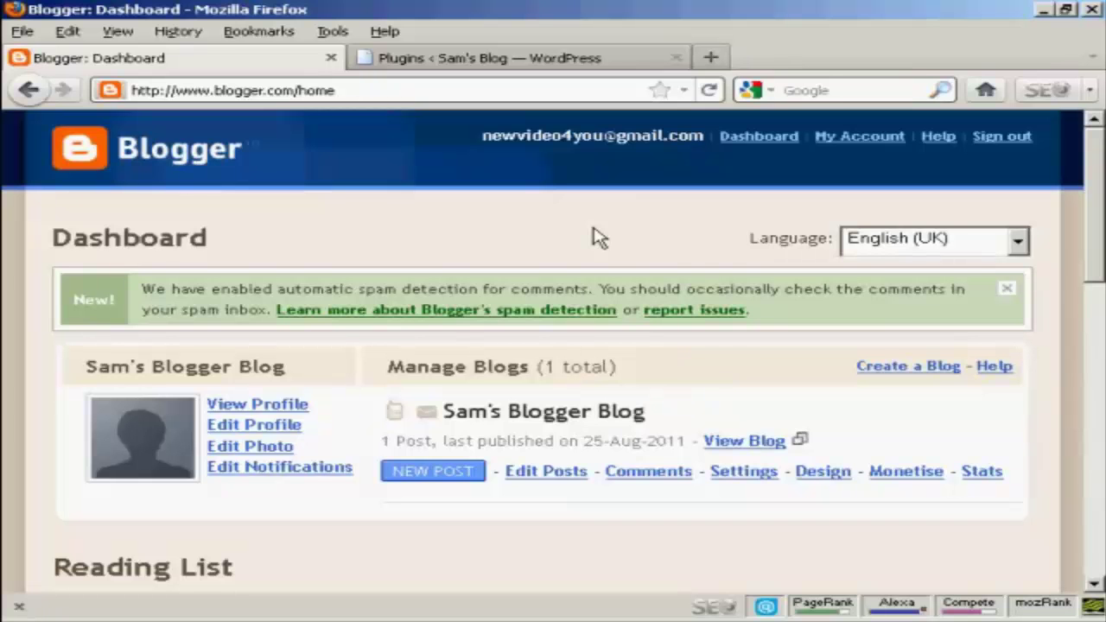
pyautogui.click(568, 63)
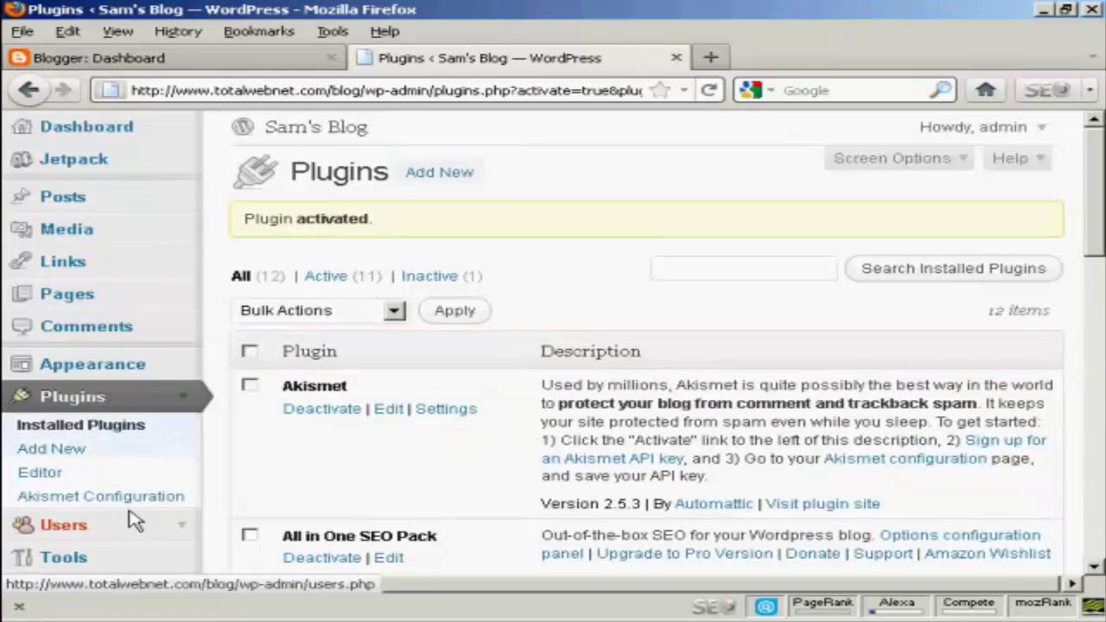
# Step: Pick the Blogger importer under Tools > Import and request Google authorization
pyautogui.scroll(-3, 271, 447)
pyautogui.click(87, 443)
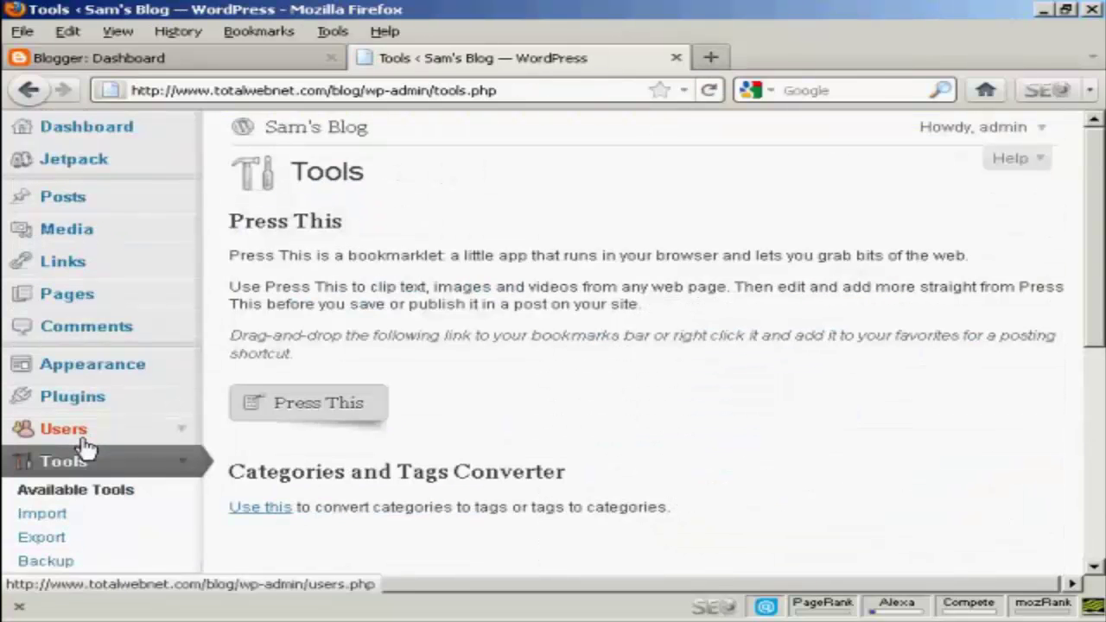
pyautogui.click(41, 518)
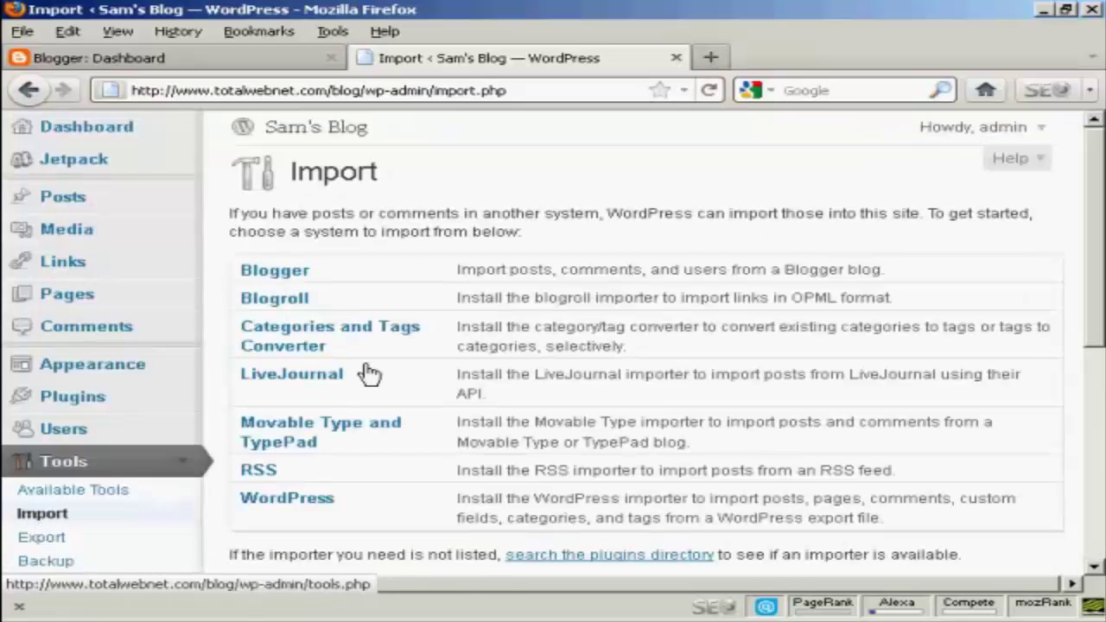
pyautogui.click(274, 272)
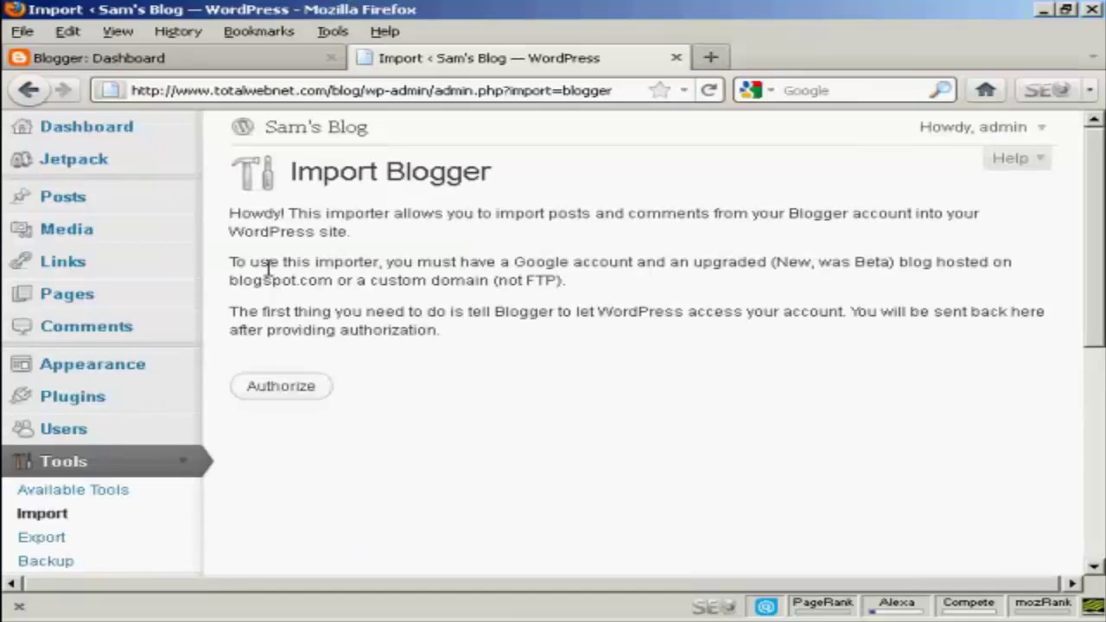
pyautogui.click(286, 393)
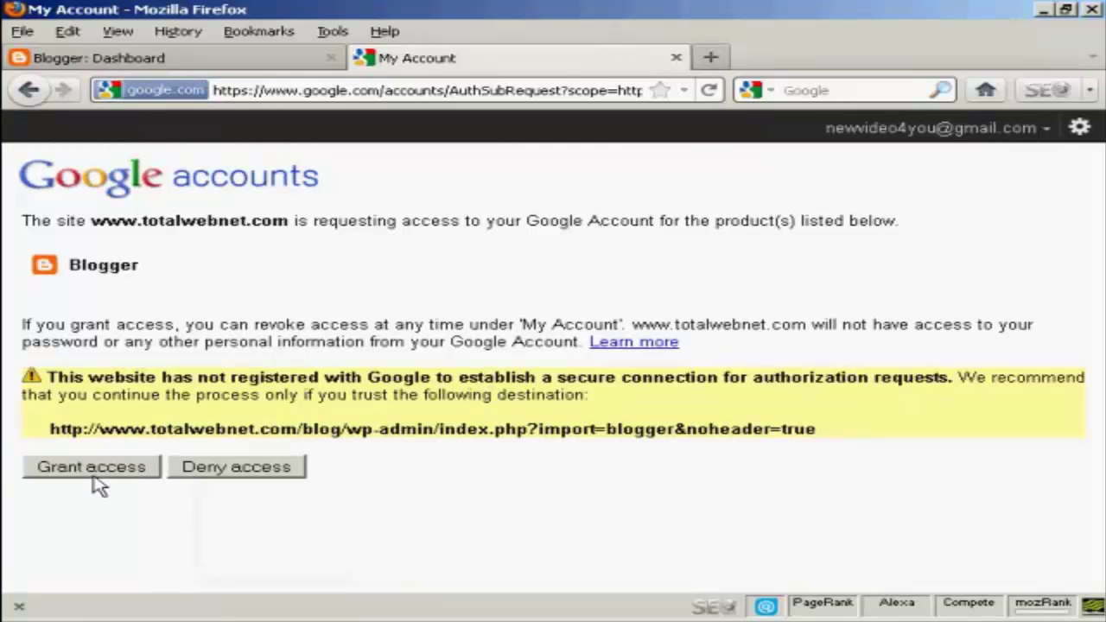
# Step: Grant the WordPress site access to the Google account's Blogger blogs
pyautogui.click(109, 474)
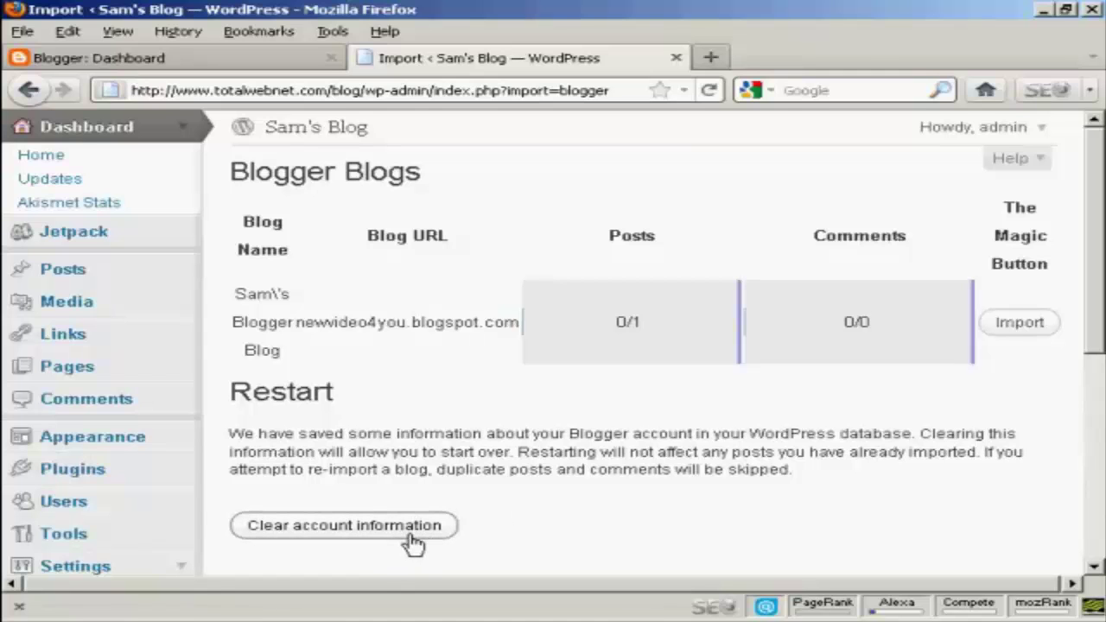
# Step: Import the one post from Sam's Blogger Blog (1/1) and view the WordPress Posts list
pyautogui.click(1024, 328)
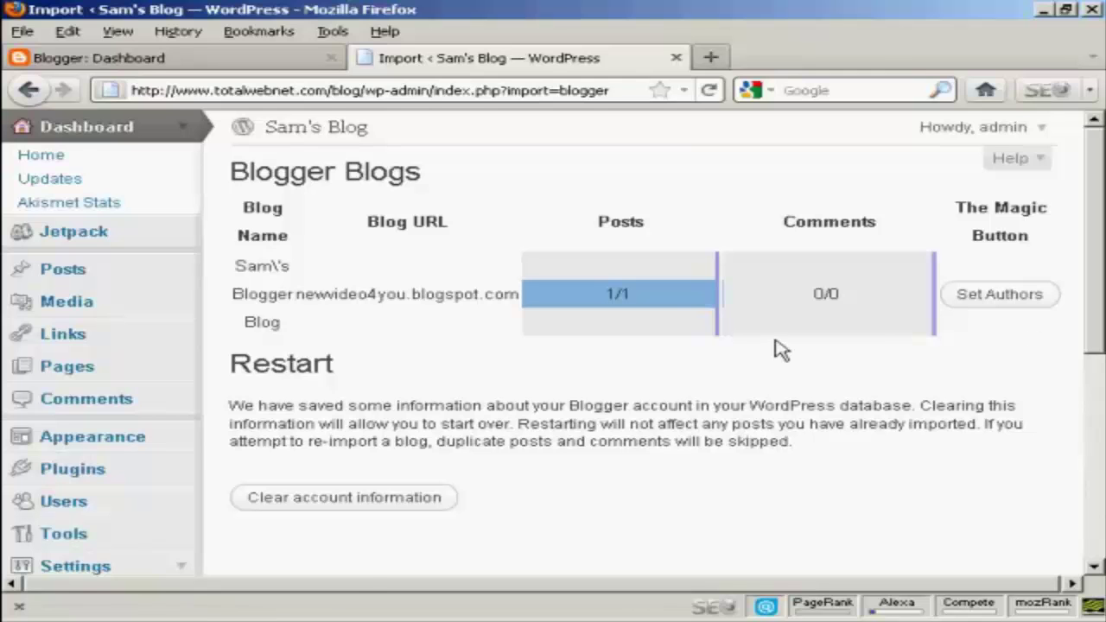
pyautogui.click(69, 281)
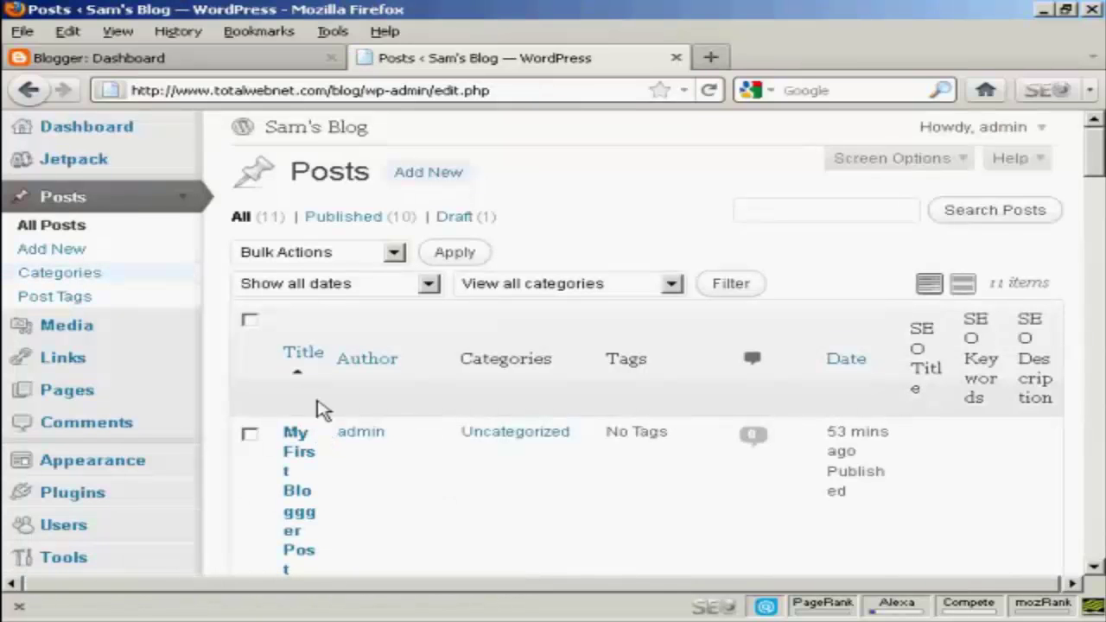
# Step: Open the public Sam's Blog in a new tab, scroll through it, then return to the Blogger dashboard
pyautogui.rightClick(319, 138)
pyautogui.click(438, 149)
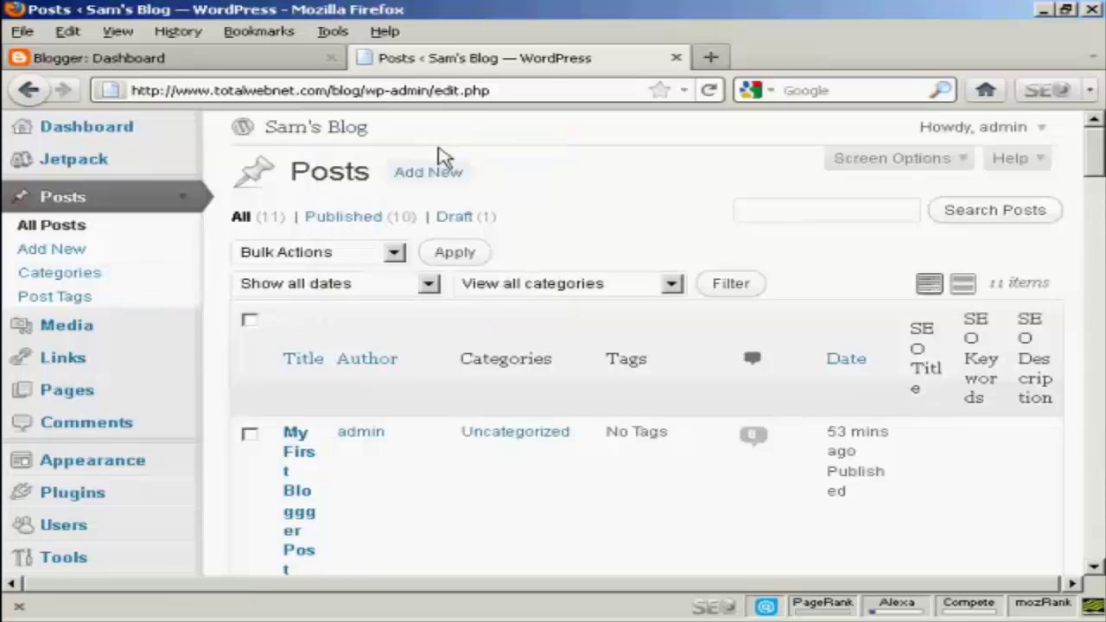
pyautogui.click(895, 57)
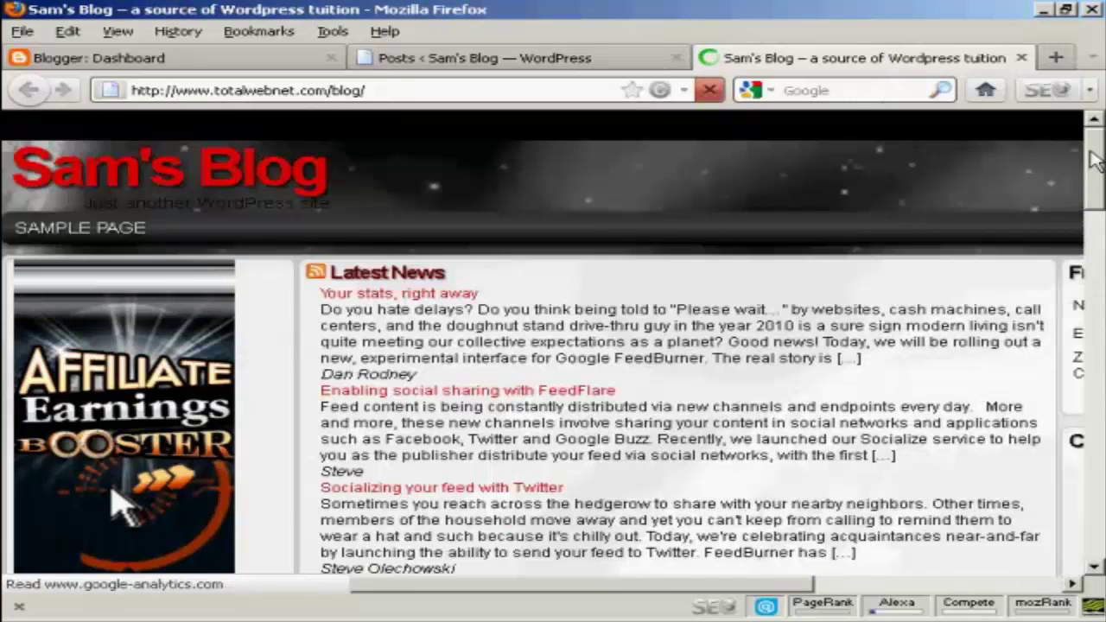
pyautogui.moveTo(1095, 160); pyautogui.dragTo(1097, 269)
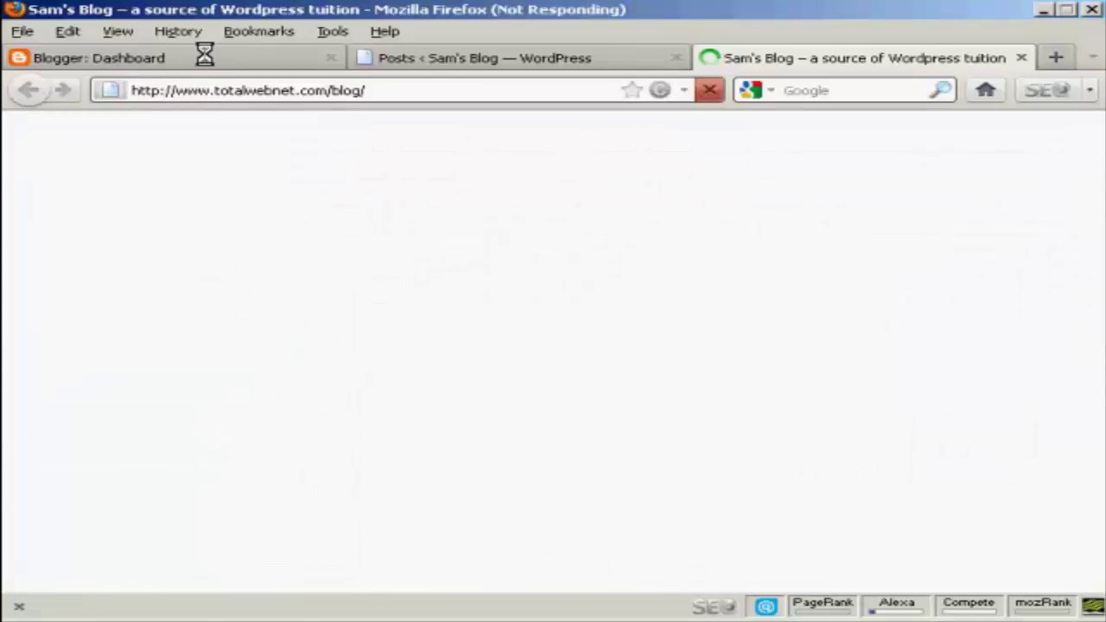
pyautogui.click(204, 54)
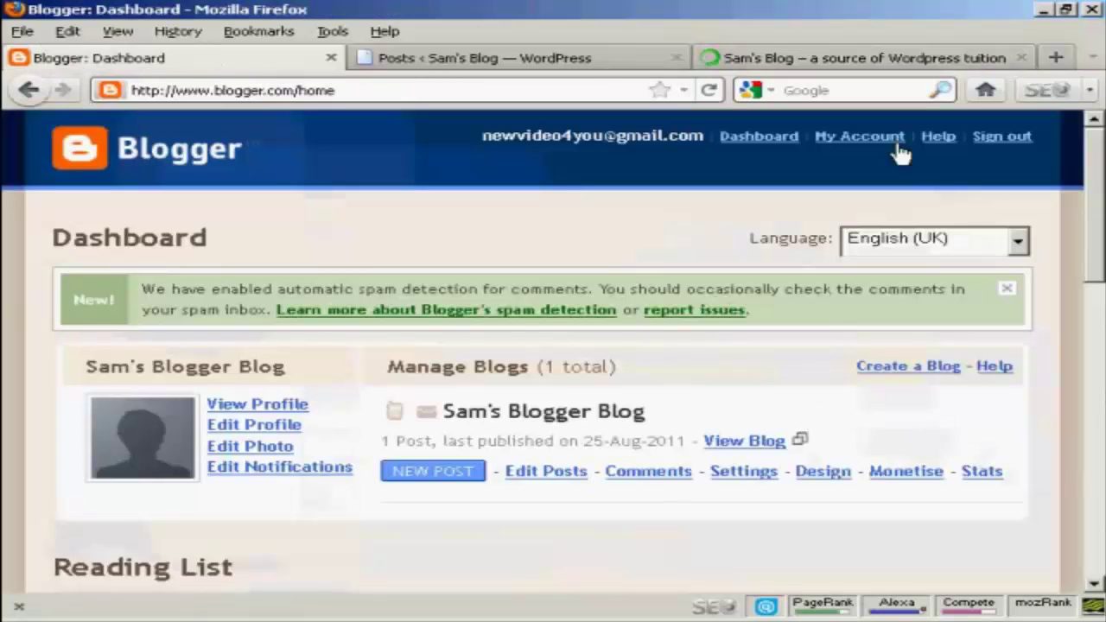
# Step: View the original 'My First Bloggger Post' on Blogger, then the imported copy on Sam's Blog
pyautogui.moveTo(1101, 199); pyautogui.dragTo(1102, 169)
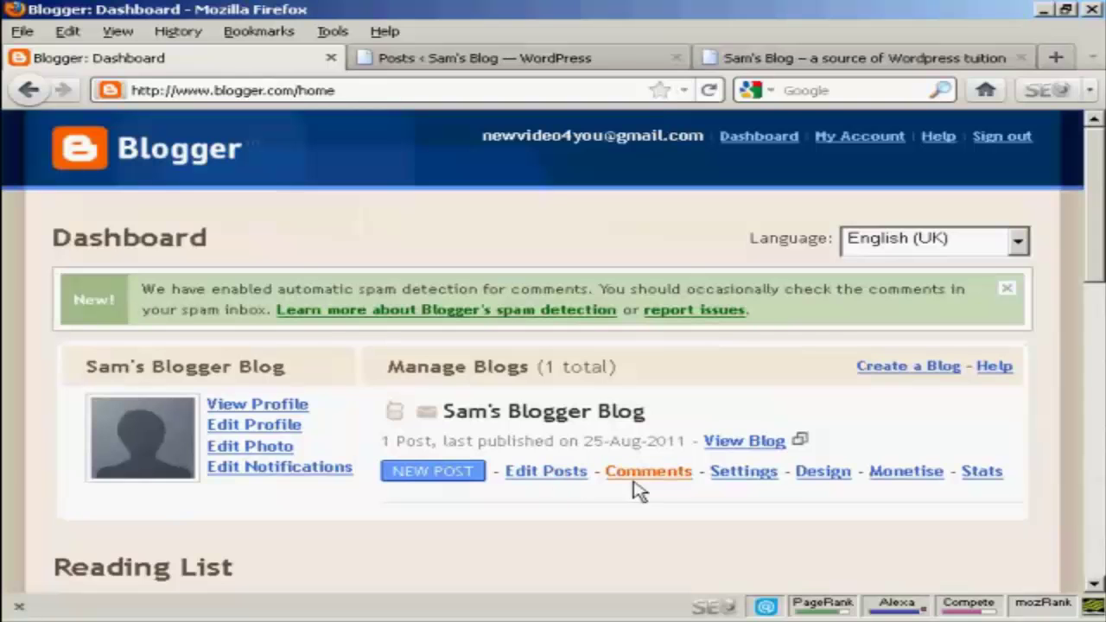
pyautogui.click(762, 444)
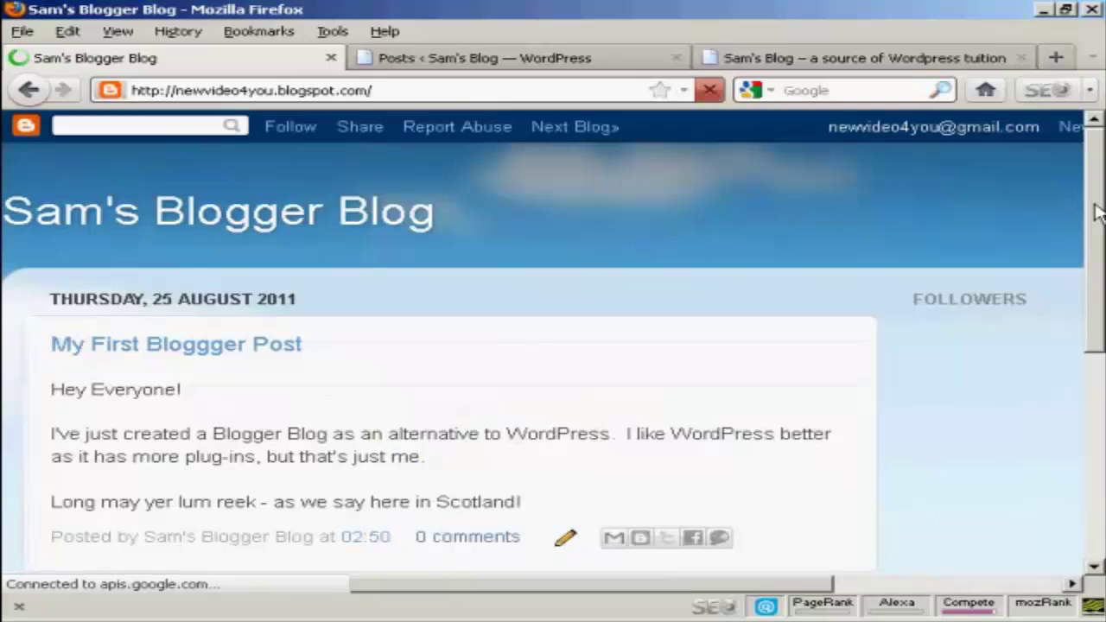
pyautogui.scroll(-1, 1095, 226)
pyautogui.scroll(1, 1064, 151)
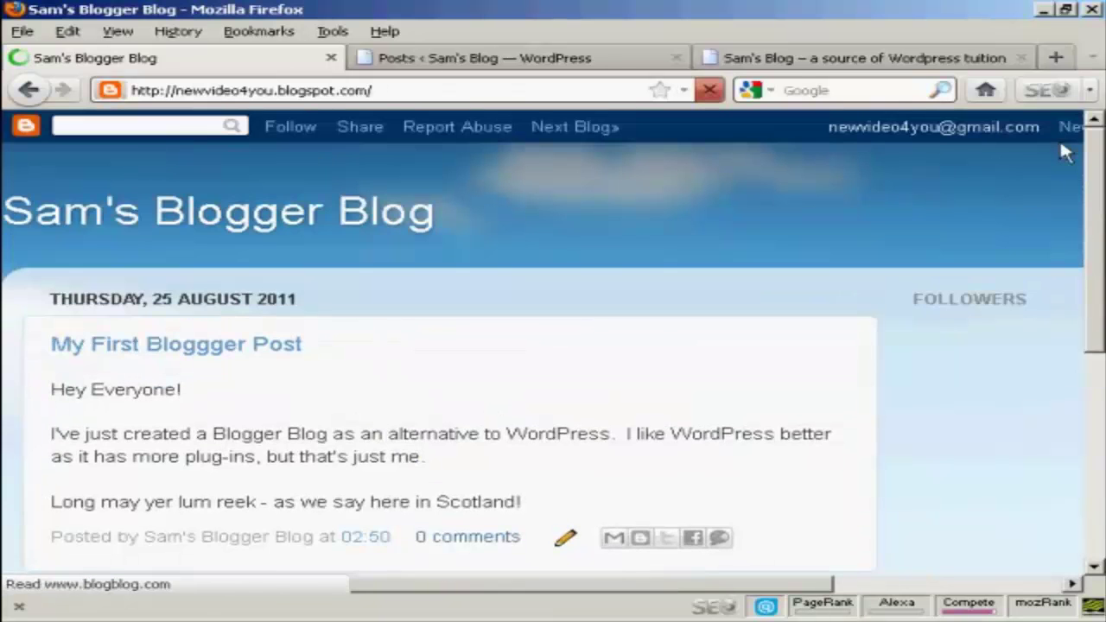
pyautogui.click(791, 60)
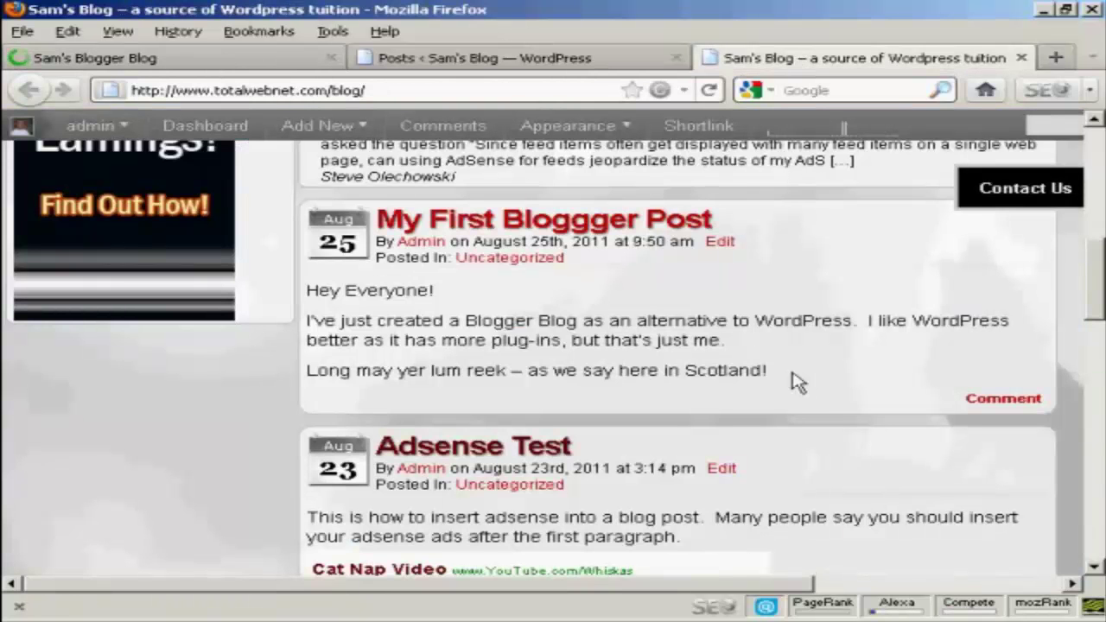